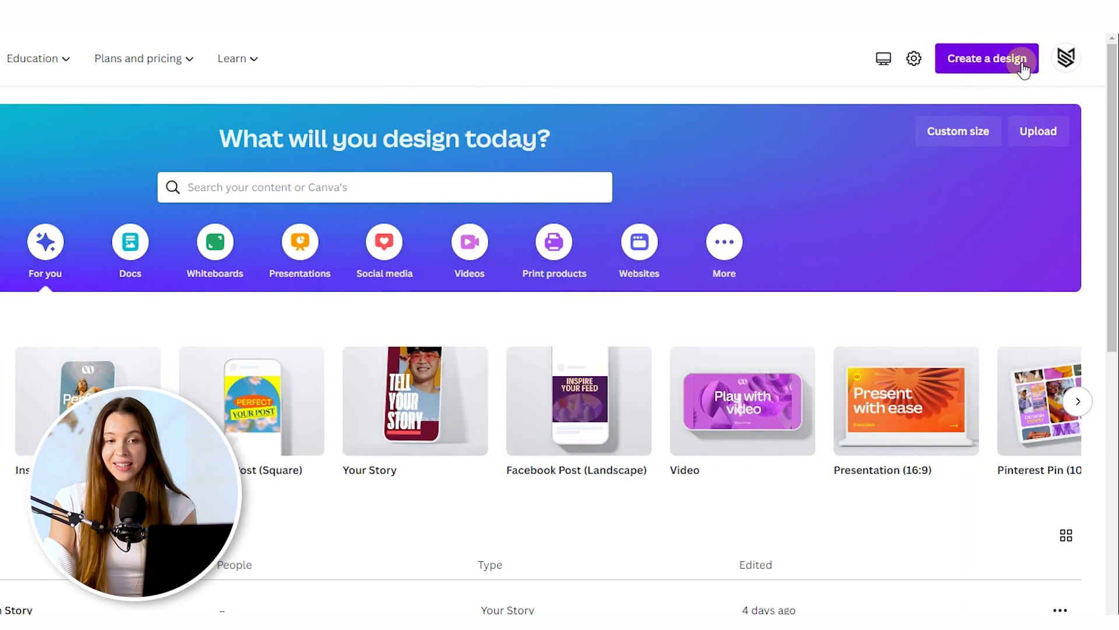
Step: Create a custom-size blank design 2000 px wide by 2000 px high
{"action": "left_click", "coordinate": [1023, 66]}
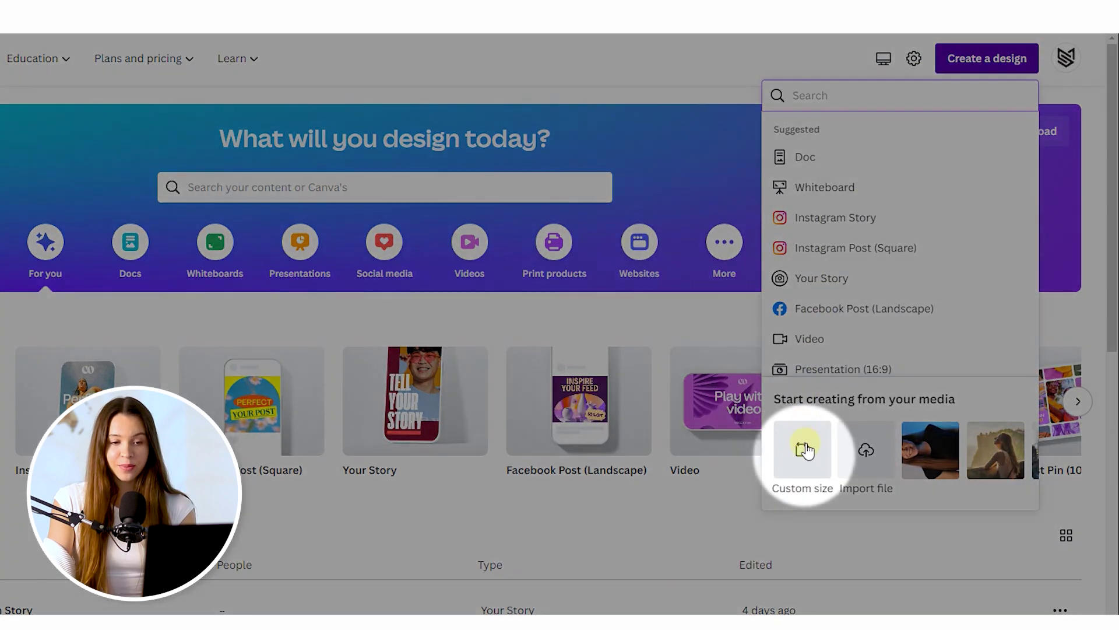
{"action": "left_click", "coordinate": [803, 449]}
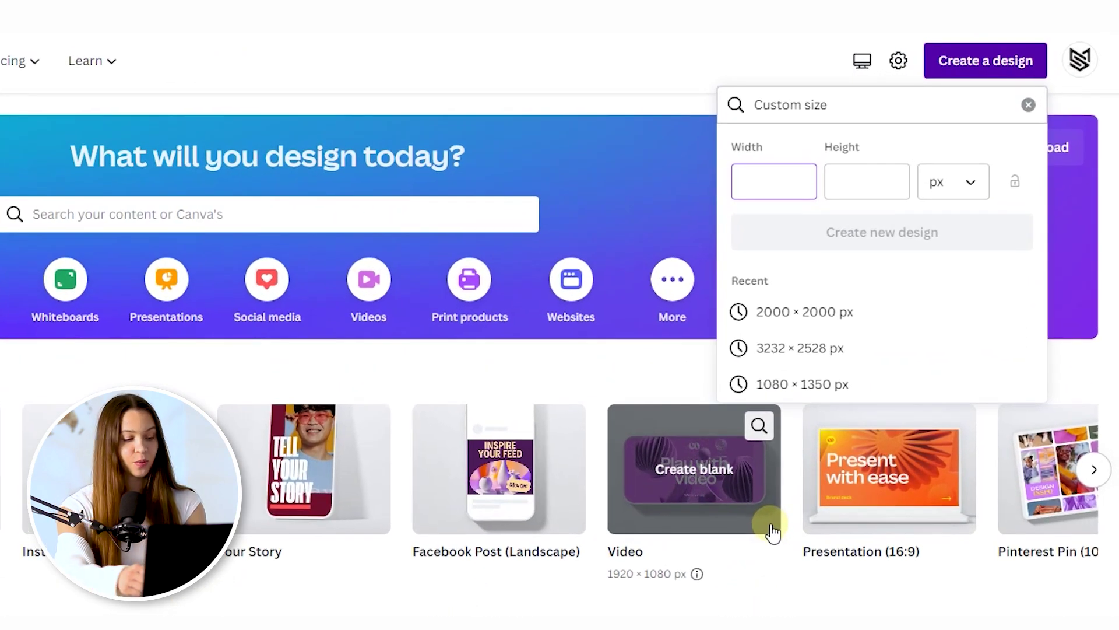
{"action": "type", "text": "2000"}
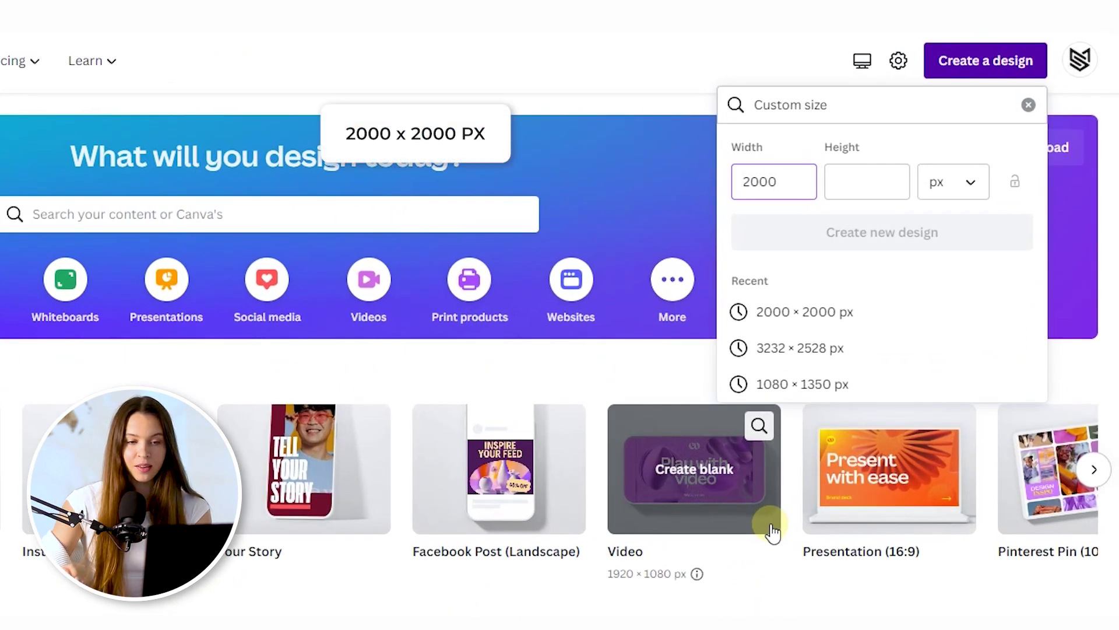
{"action": "left_click", "coordinate": [863, 180]}
{"action": "type", "text": "2000"}
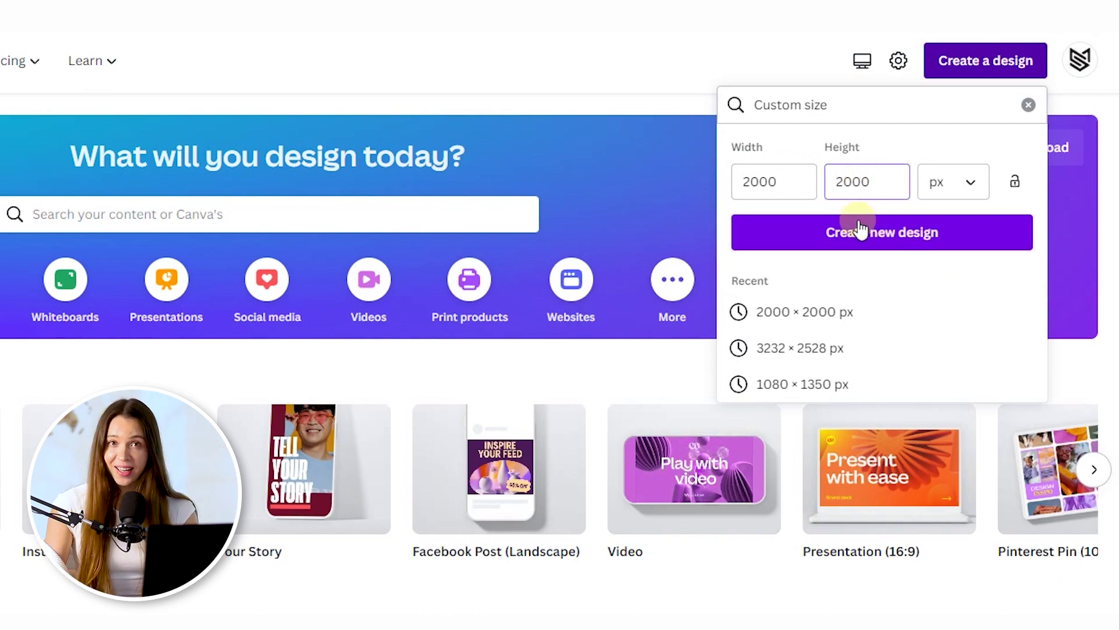
{"action": "left_click", "coordinate": [900, 240]}
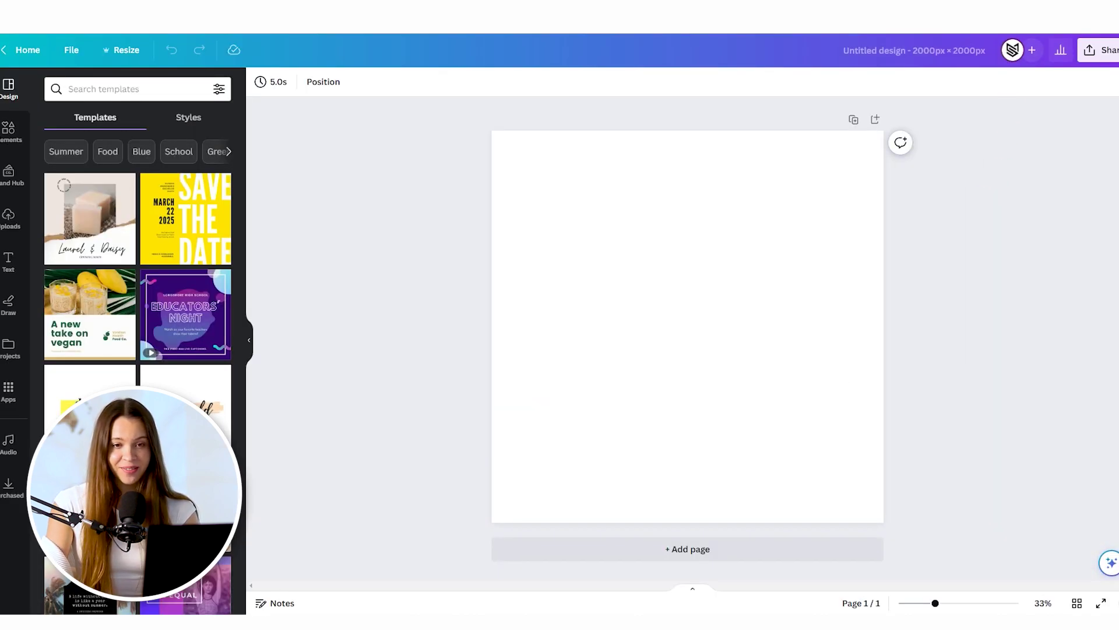
Step: Place the woven basket photo on the page, enlarge it to fill the square and centre it
{"action": "left_click_drag", "start_coordinate": [1118, 169], "coordinate": [592, 414]}
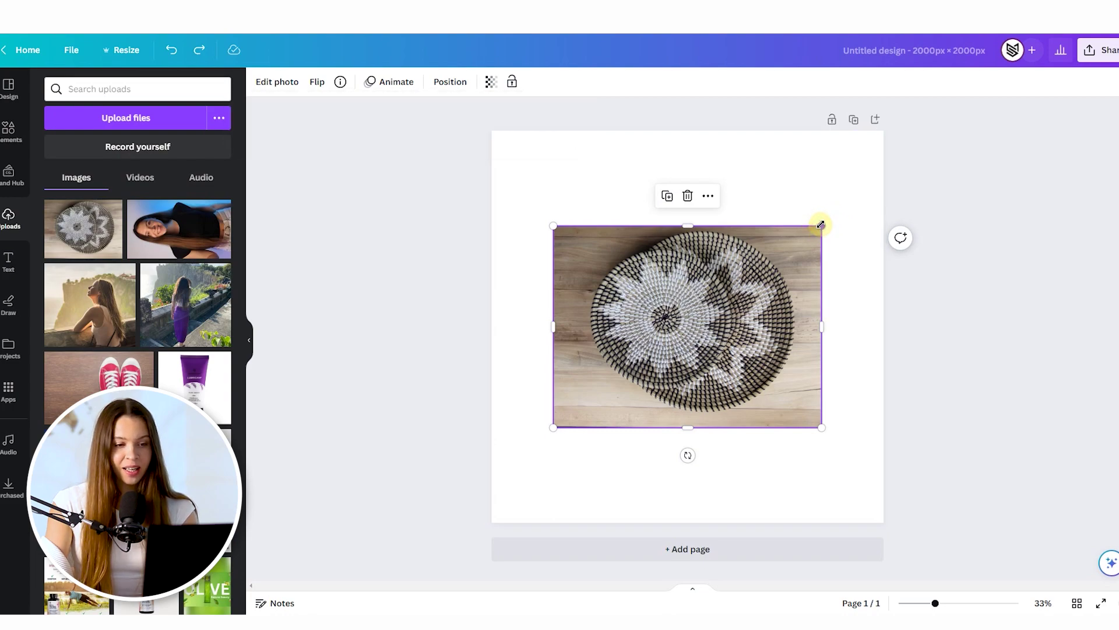
{"action": "left_click_drag", "start_coordinate": [821, 225], "coordinate": [923, 150]}
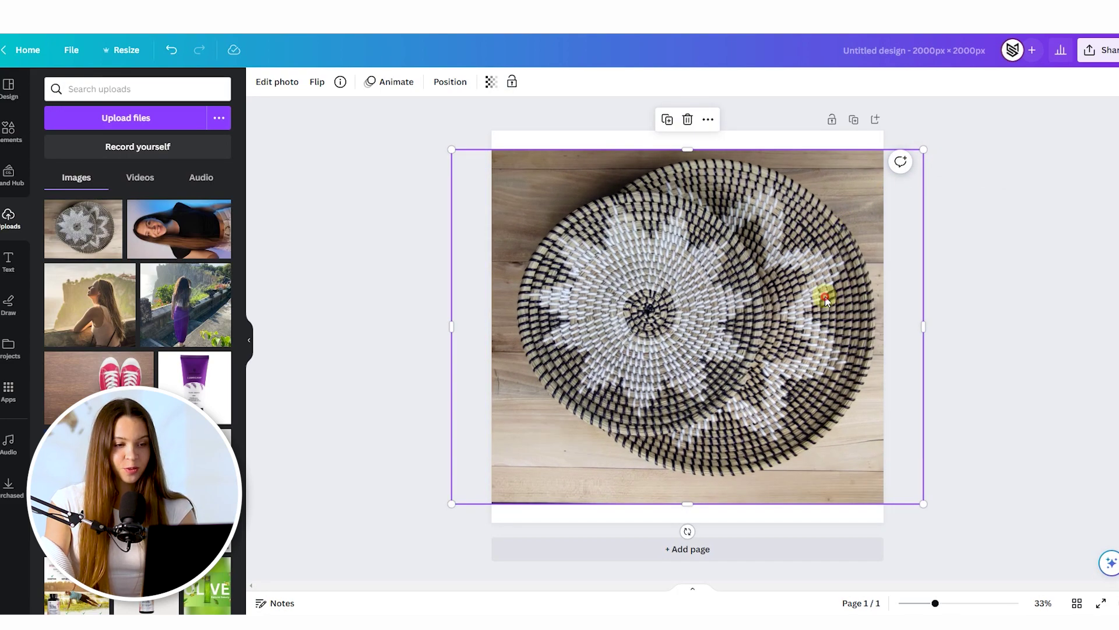
{"action": "left_click_drag", "start_coordinate": [823, 296], "coordinate": [813, 296]}
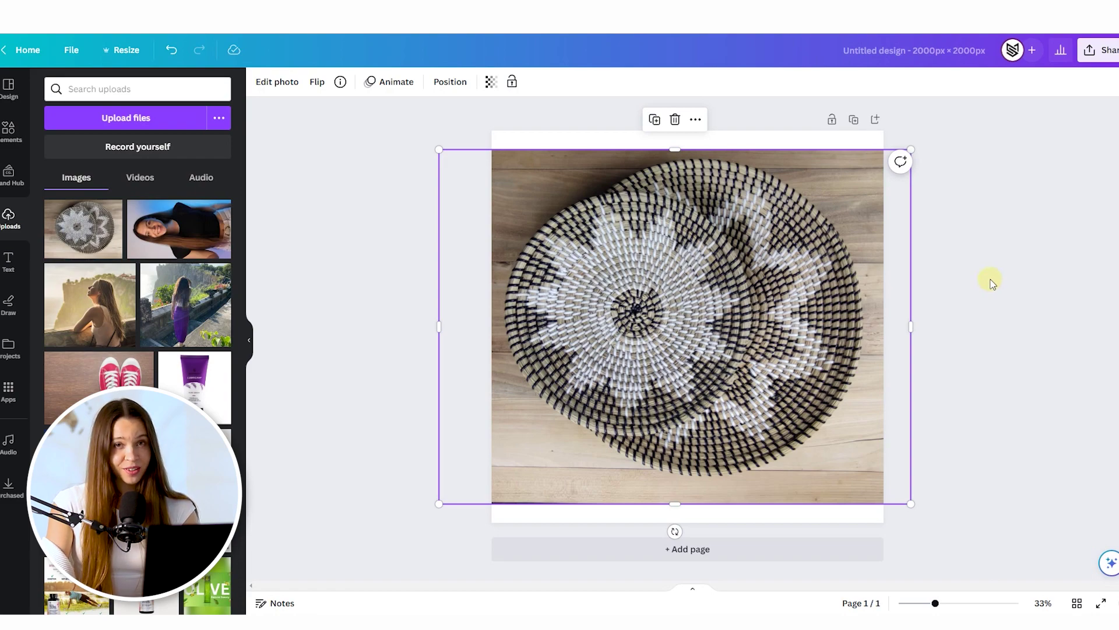
Step: Run BG Remover from Edit photo on the basket image to strip its wooden background
{"action": "left_click", "coordinate": [580, 352]}
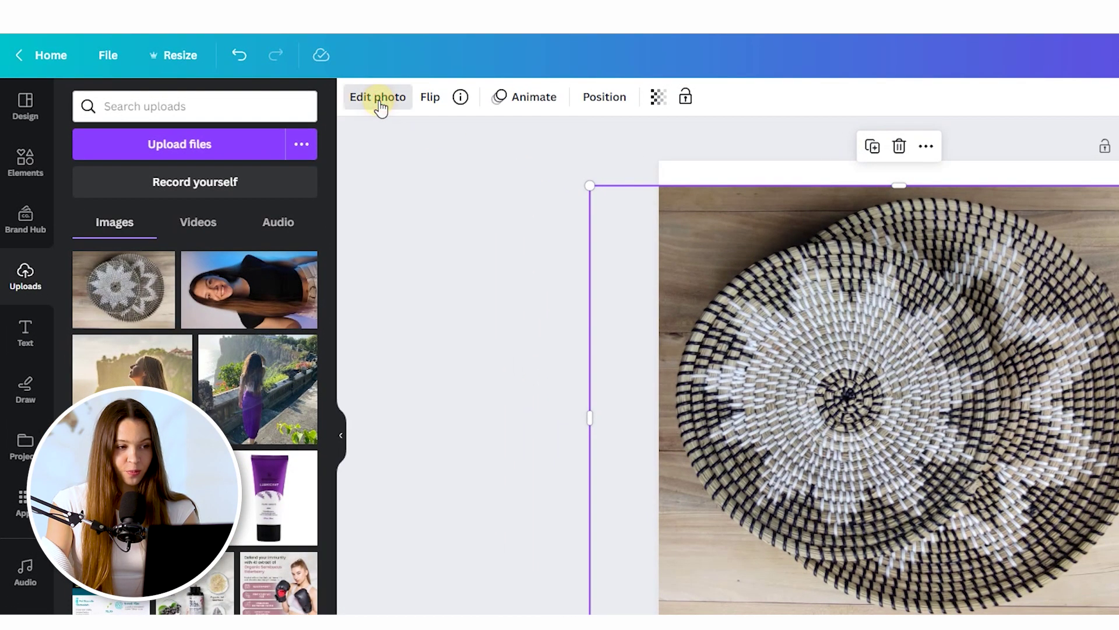
{"action": "left_click", "coordinate": [379, 102]}
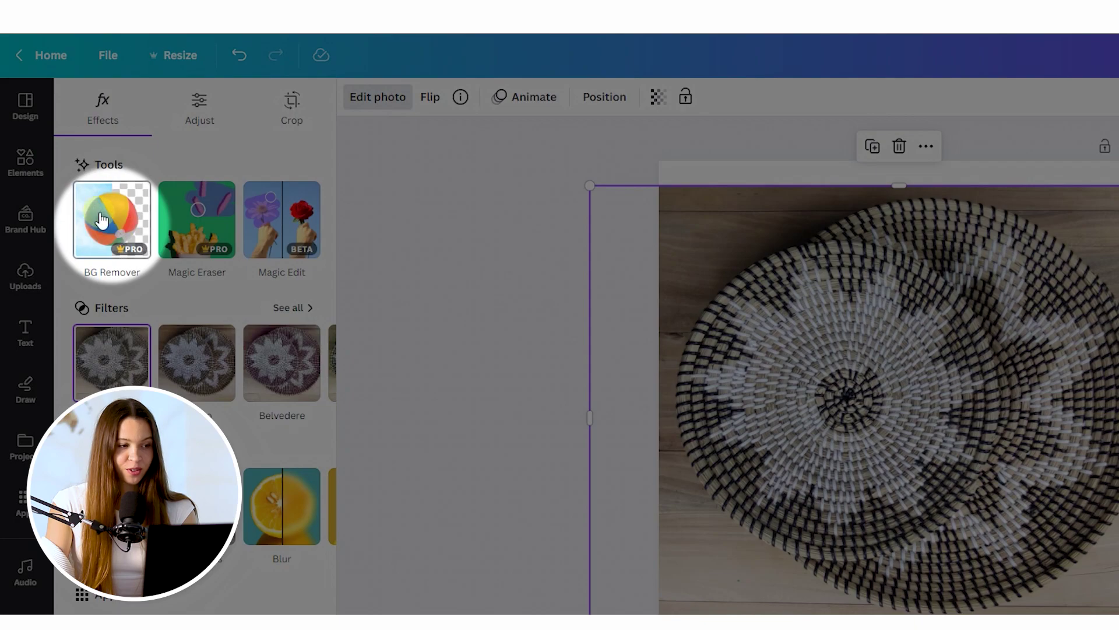
{"action": "left_click", "coordinate": [106, 221]}
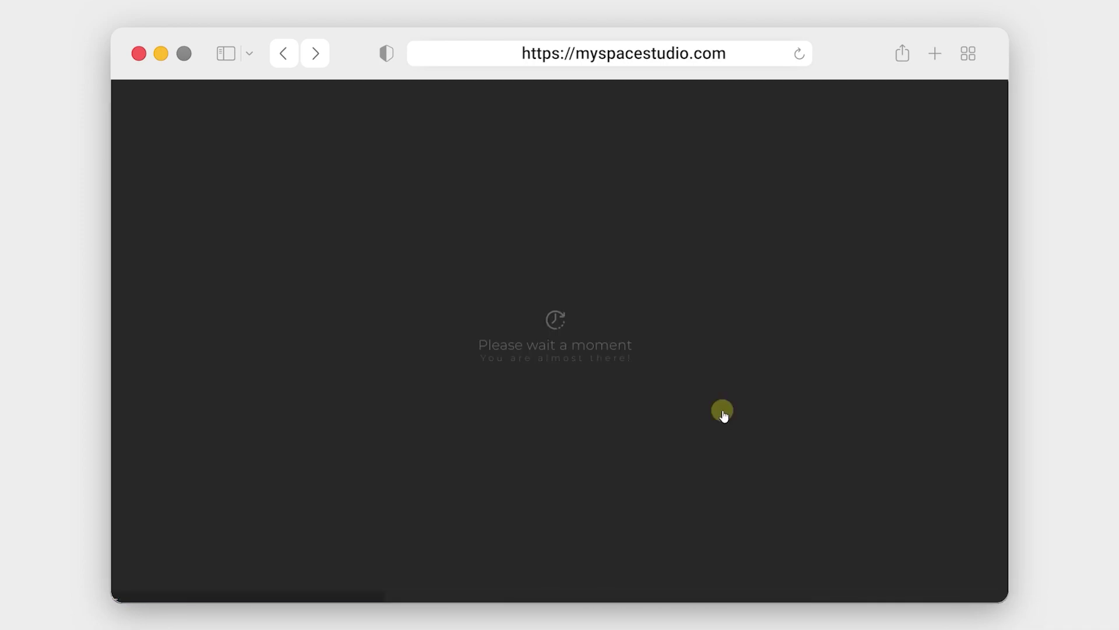
Step: Go to the studio site's Product Editing and Retouching order page
{"action": "scroll", "coordinate": [950, 282], "scroll_direction": "down", "scroll_amount": 5}
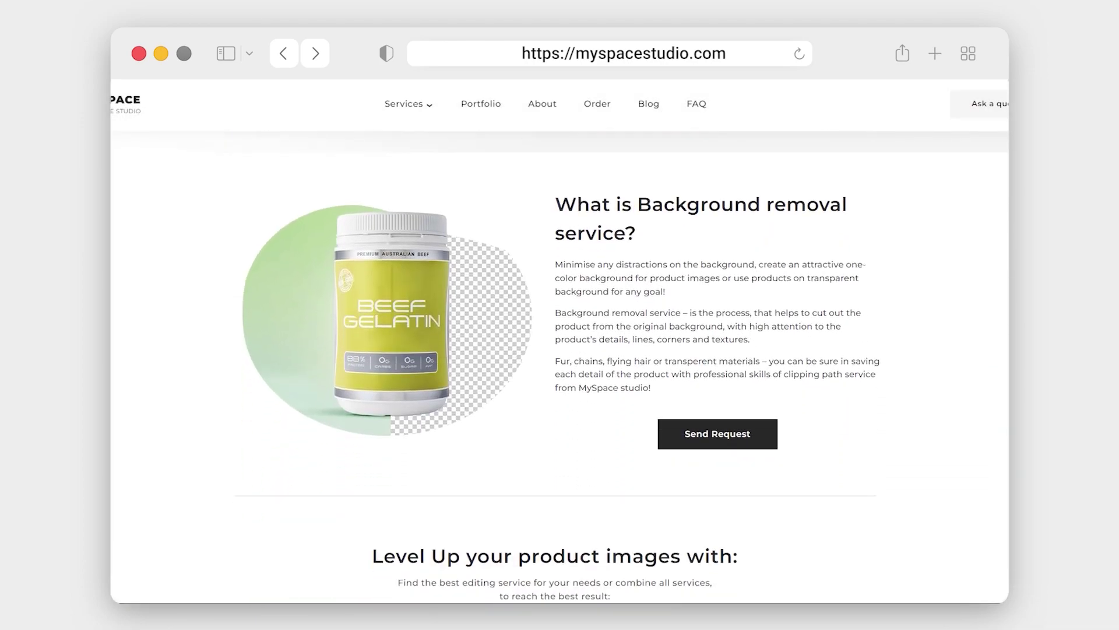
{"action": "left_click", "coordinate": [731, 413]}
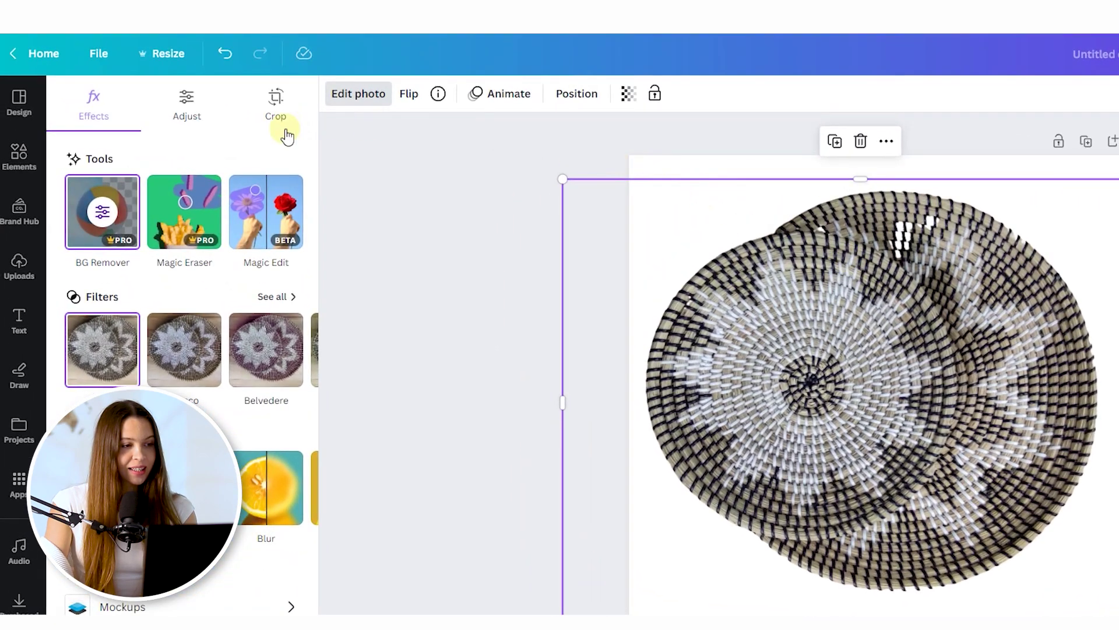
Step: Fix the basket cut-out's edges with a smaller Restore brush in the BG Remover settings
{"action": "left_click", "coordinate": [102, 198]}
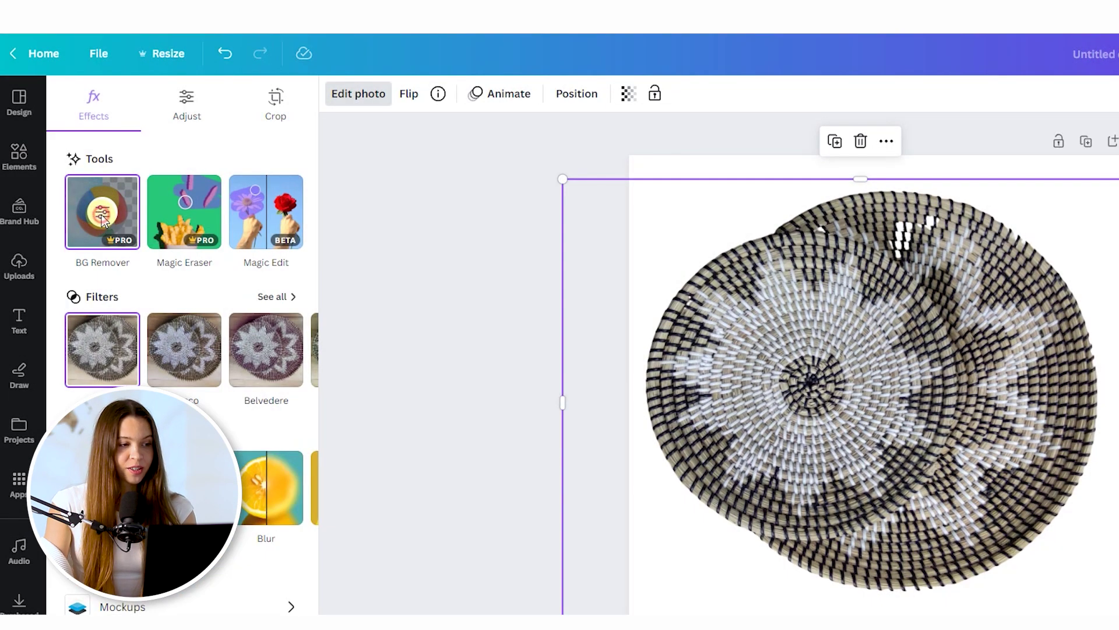
{"action": "left_click", "coordinate": [102, 217]}
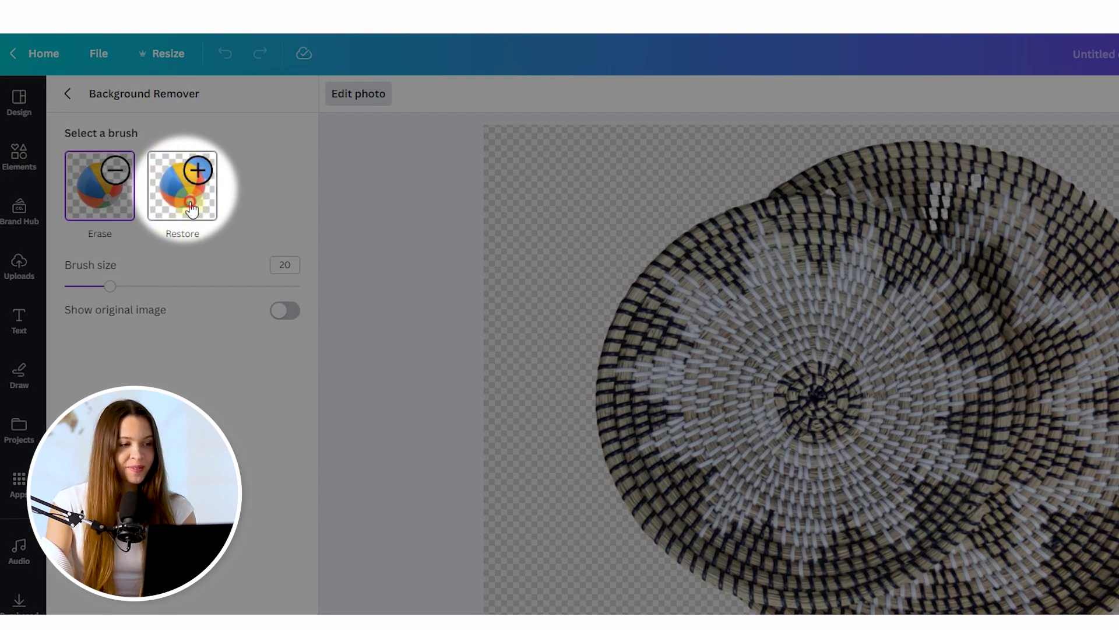
{"action": "left_click", "coordinate": [191, 209]}
{"action": "left_click_drag", "start_coordinate": [136, 294], "coordinate": [114, 297]}
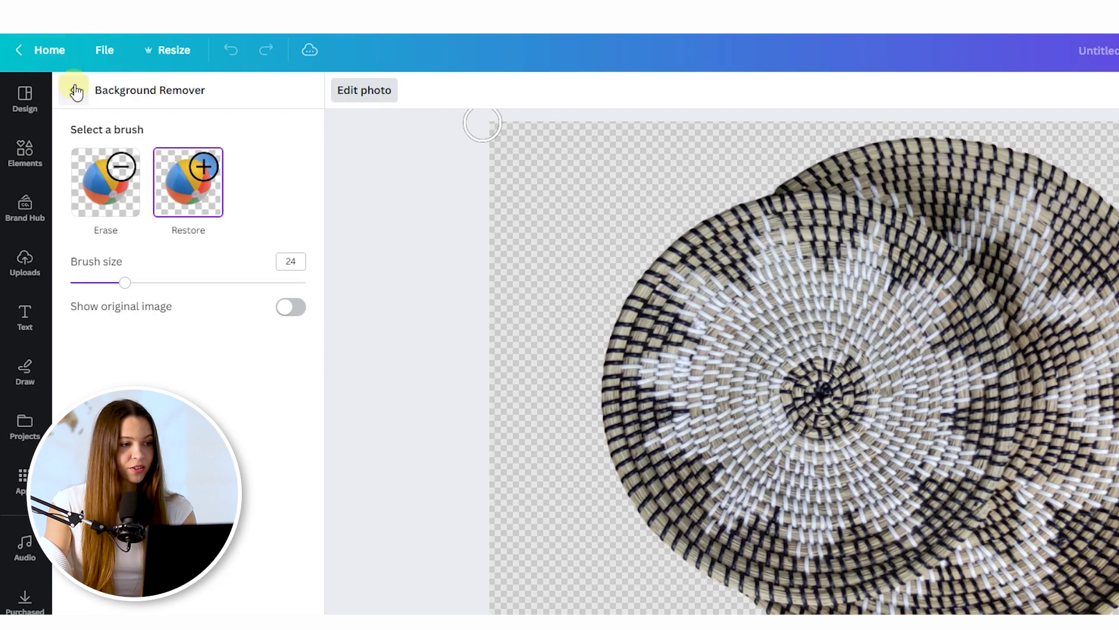
{"action": "left_click", "coordinate": [74, 92]}
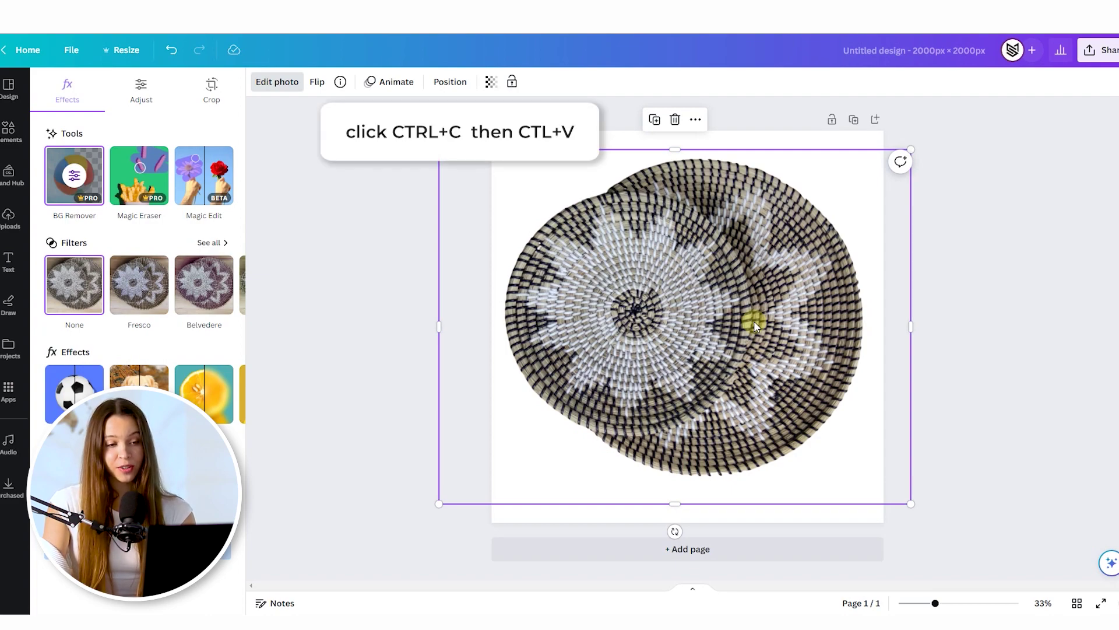
Step: Duplicate the cut-out basket with Ctrl+C, Ctrl+V and drag the copy slightly lower
{"action": "key", "text": "ctrl+c"}
{"action": "key", "text": "ctrl+v"}
{"action": "left_click_drag", "start_coordinate": [745, 291], "coordinate": [733, 348]}
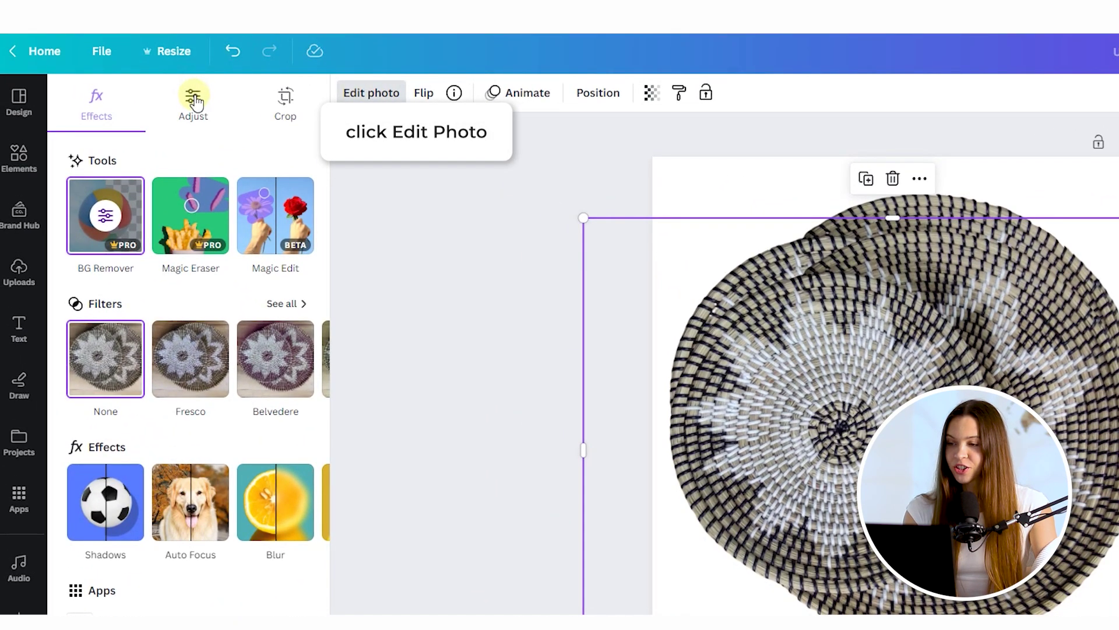
Step: Set the copy's Brightness, Contrast, Highlights, Shadows, Whites and Blacks to -100 and lower Saturation
{"action": "left_click", "coordinate": [194, 100]}
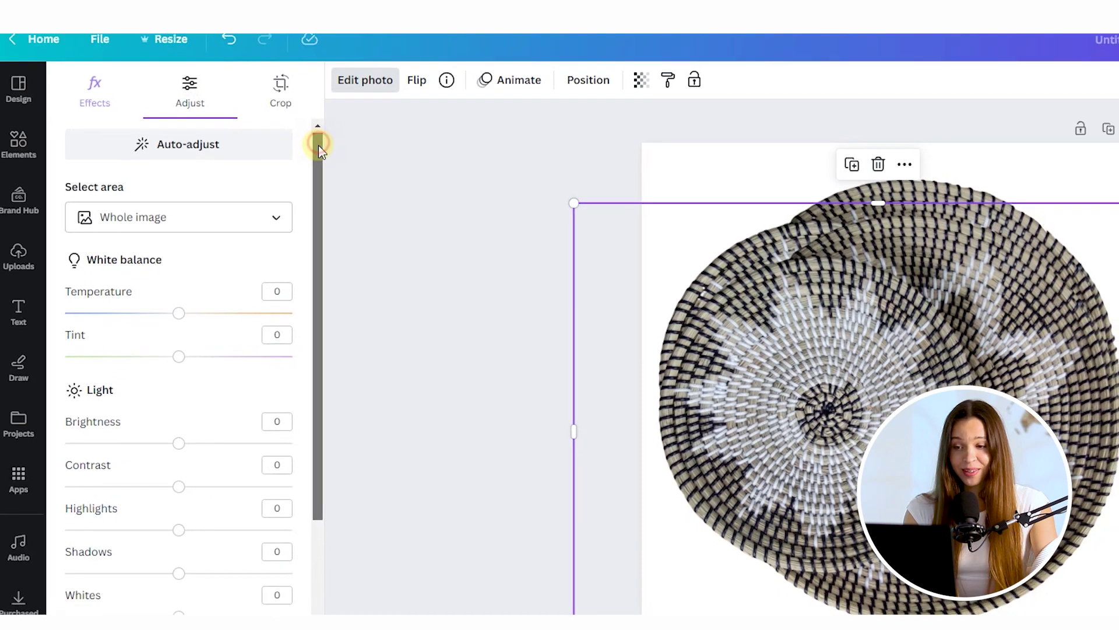
{"action": "left_click_drag", "start_coordinate": [321, 155], "coordinate": [325, 173]}
{"action": "left_click_drag", "start_coordinate": [287, 76], "coordinate": [287, 110]}
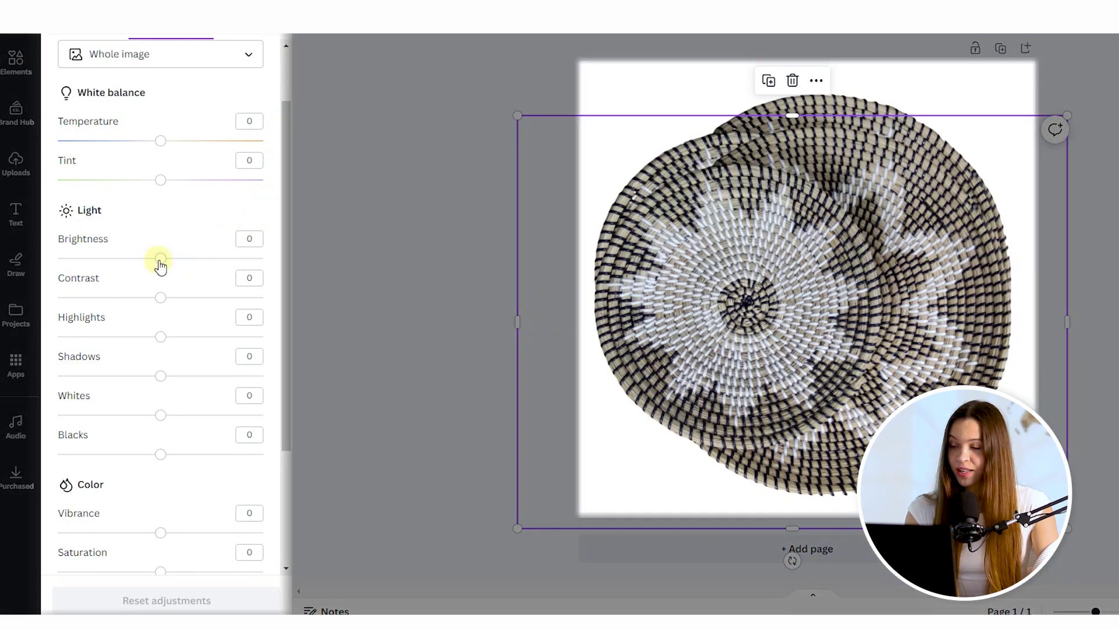
{"action": "left_click_drag", "start_coordinate": [158, 260], "coordinate": [21, 268]}
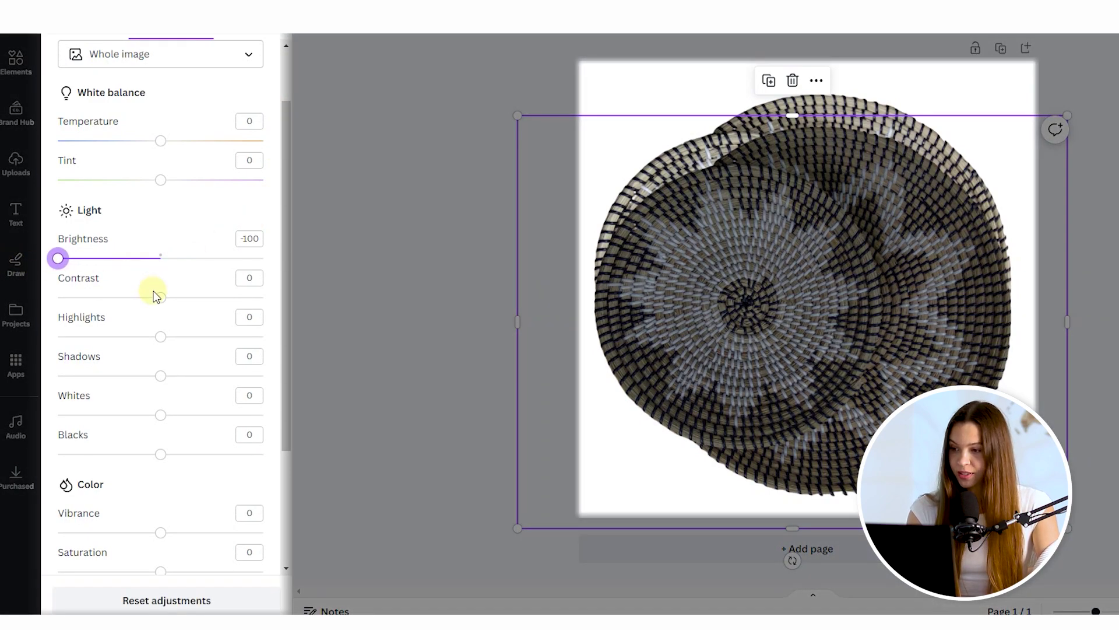
{"action": "left_click_drag", "start_coordinate": [159, 297], "coordinate": [3, 308]}
{"action": "left_click_drag", "start_coordinate": [167, 342], "coordinate": [15, 355]}
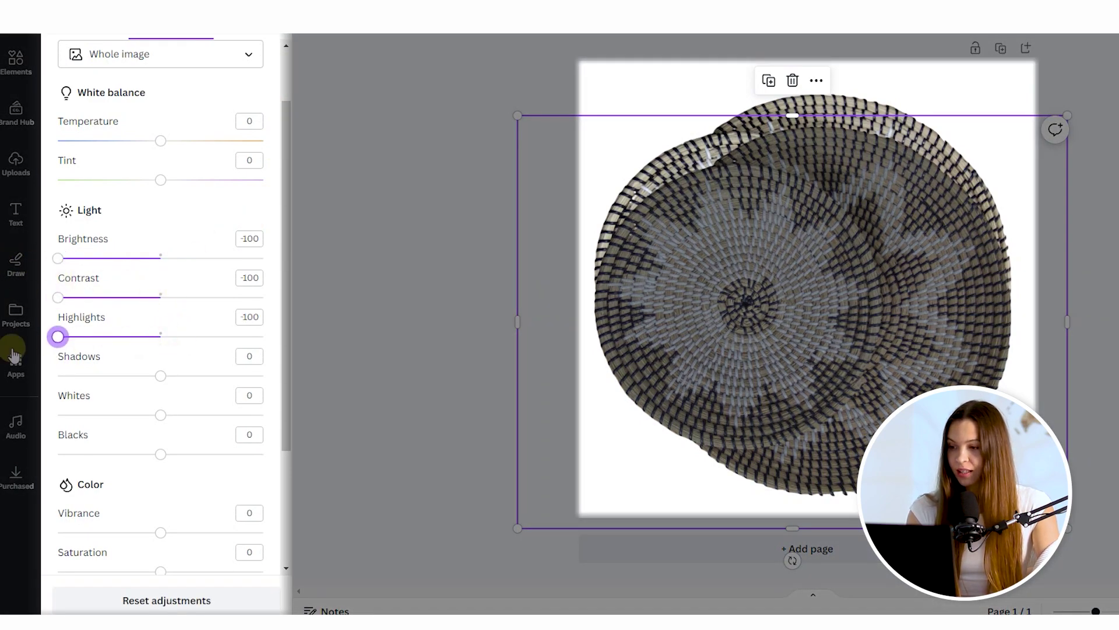
{"action": "left_click_drag", "start_coordinate": [167, 386], "coordinate": [2, 355]}
{"action": "left_click_drag", "start_coordinate": [152, 421], "coordinate": [3, 420]}
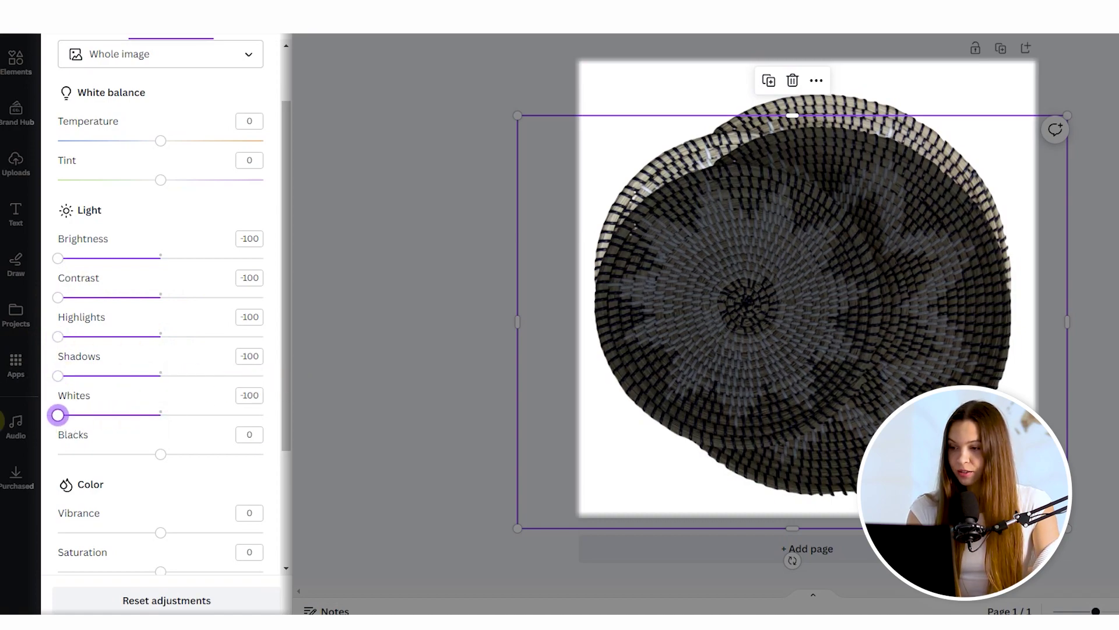
{"action": "left_click_drag", "start_coordinate": [133, 460], "coordinate": [20, 425]}
{"action": "scroll", "coordinate": [287, 324], "scroll_direction": "down", "scroll_amount": 2}
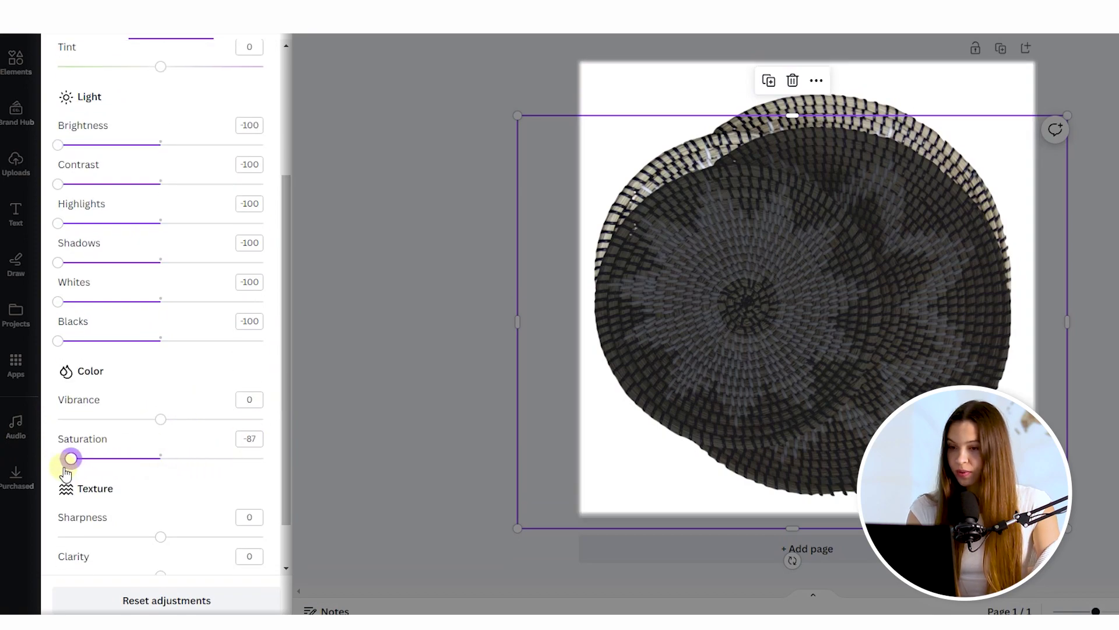
{"action": "left_click_drag", "start_coordinate": [292, 309], "coordinate": [289, 216]}
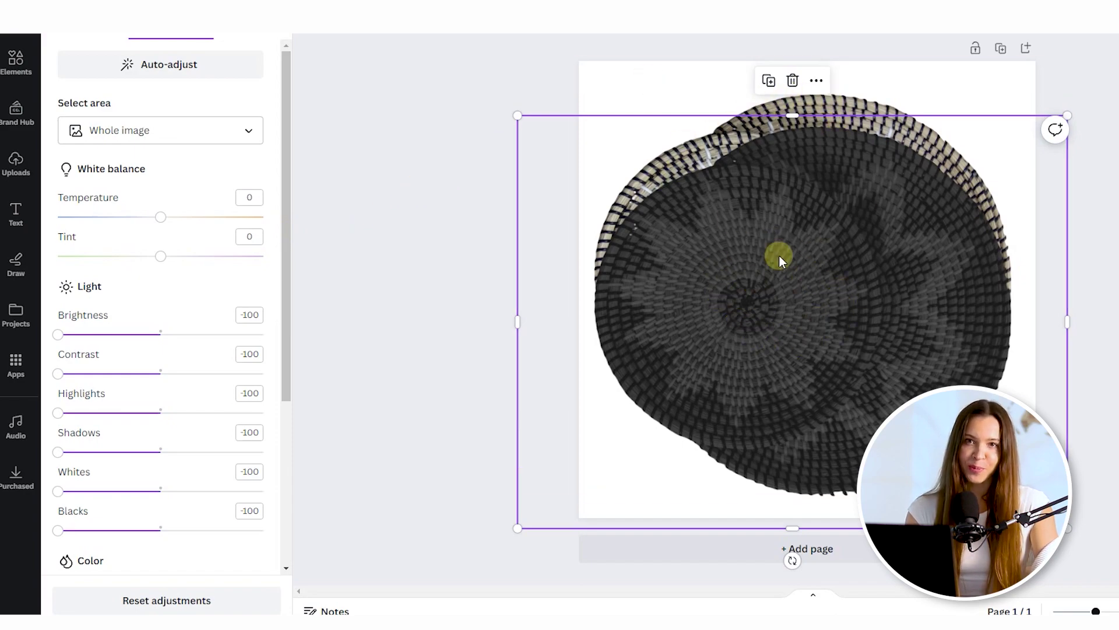
Step: Send the dark copy backward behind the bright basket and nudge it up and right
{"action": "left_click", "coordinate": [817, 262]}
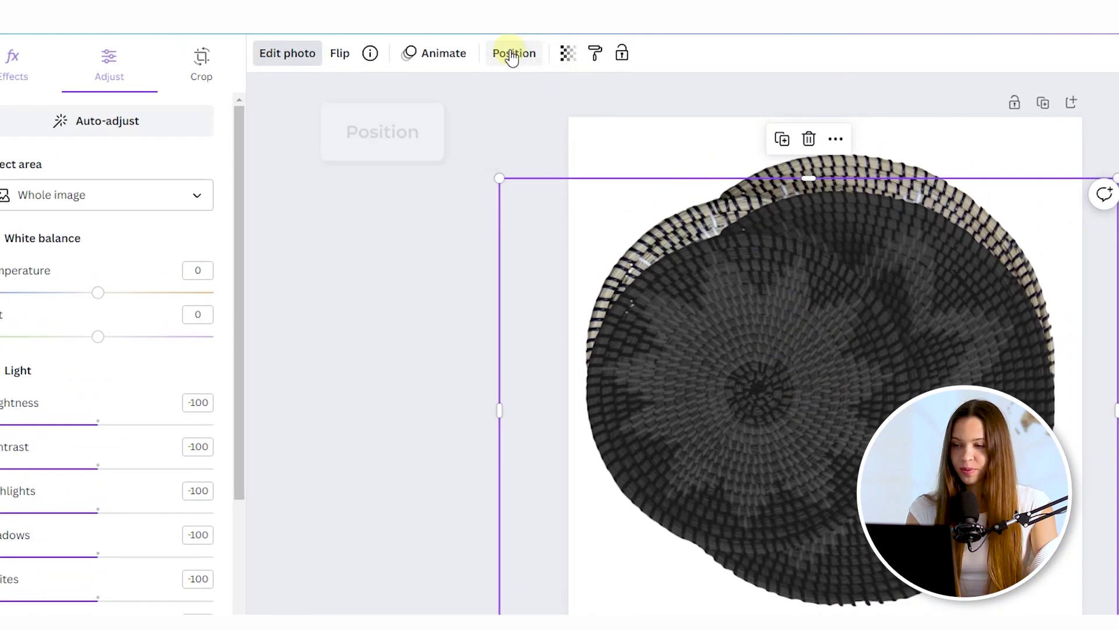
{"action": "left_click", "coordinate": [512, 54]}
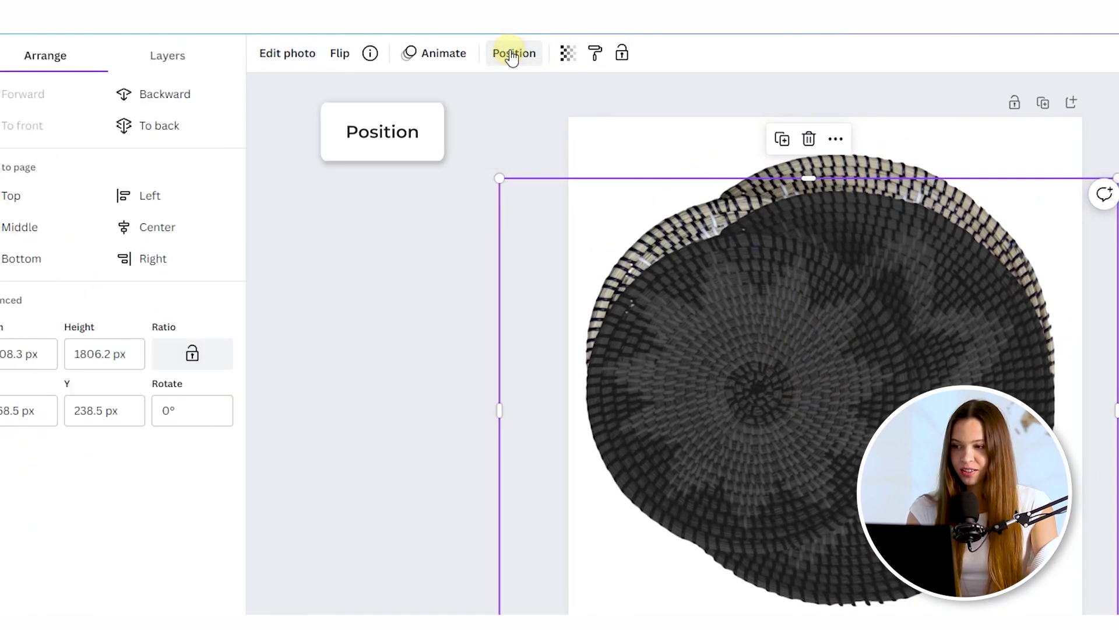
{"action": "left_click", "coordinate": [175, 96]}
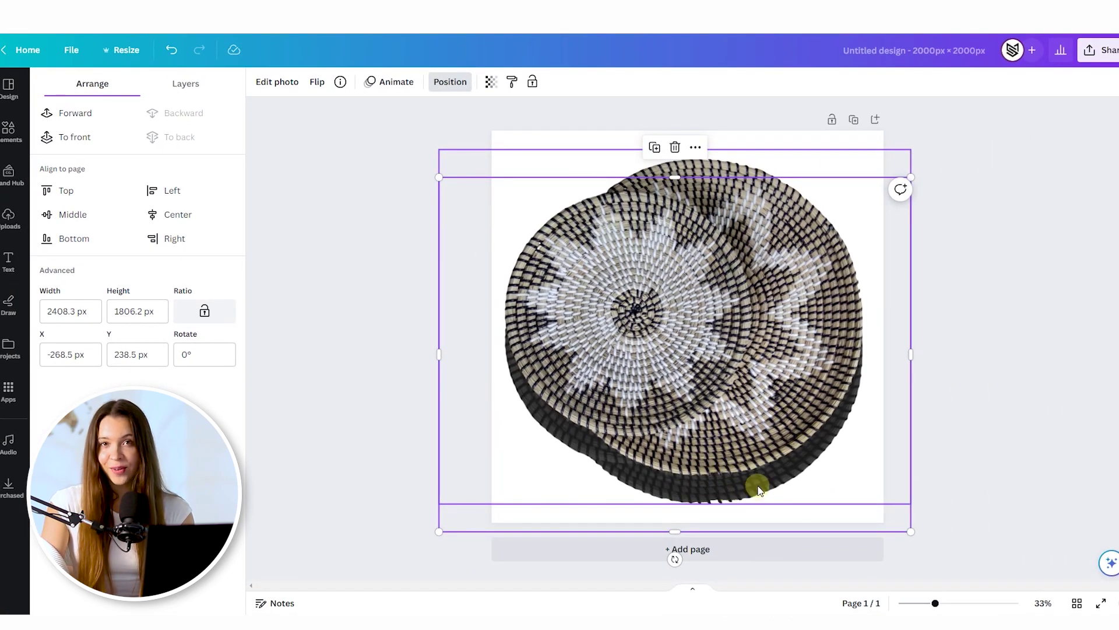
{"action": "left_click_drag", "start_coordinate": [743, 494], "coordinate": [744, 465]}
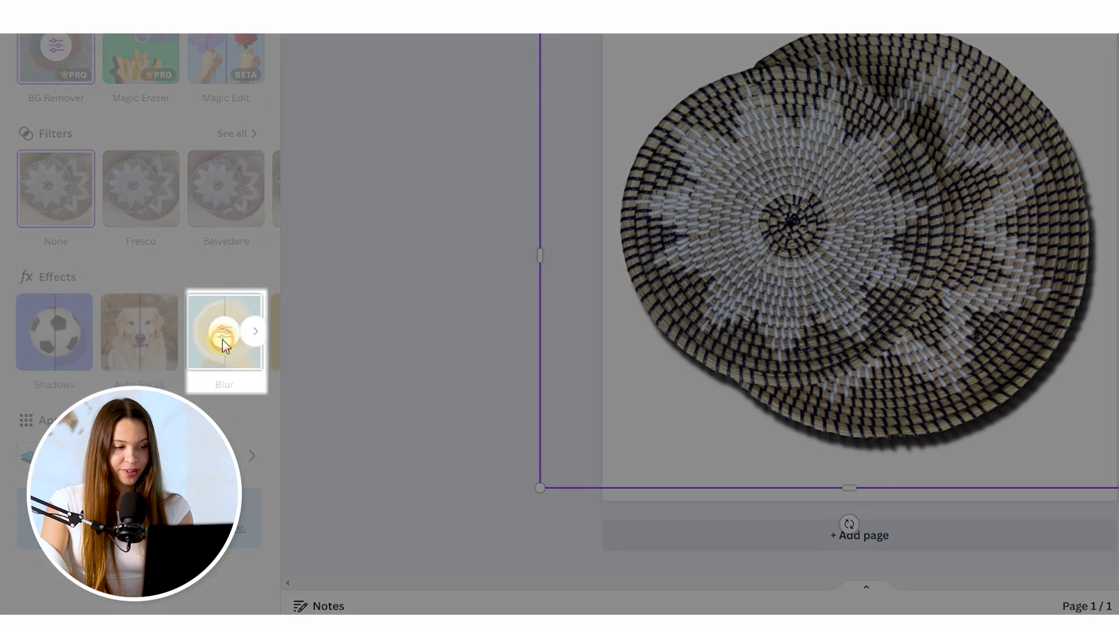
Step: Apply a Blur effect to the dark copy at intensity 60
{"action": "left_click", "coordinate": [222, 469]}
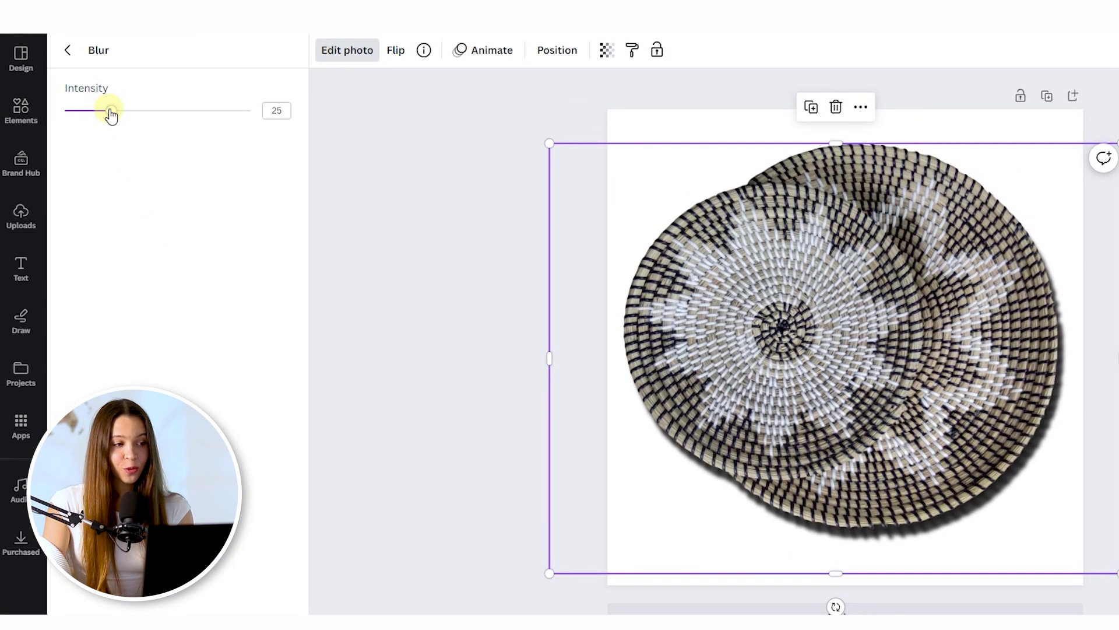
{"action": "left_click_drag", "start_coordinate": [108, 112], "coordinate": [173, 117]}
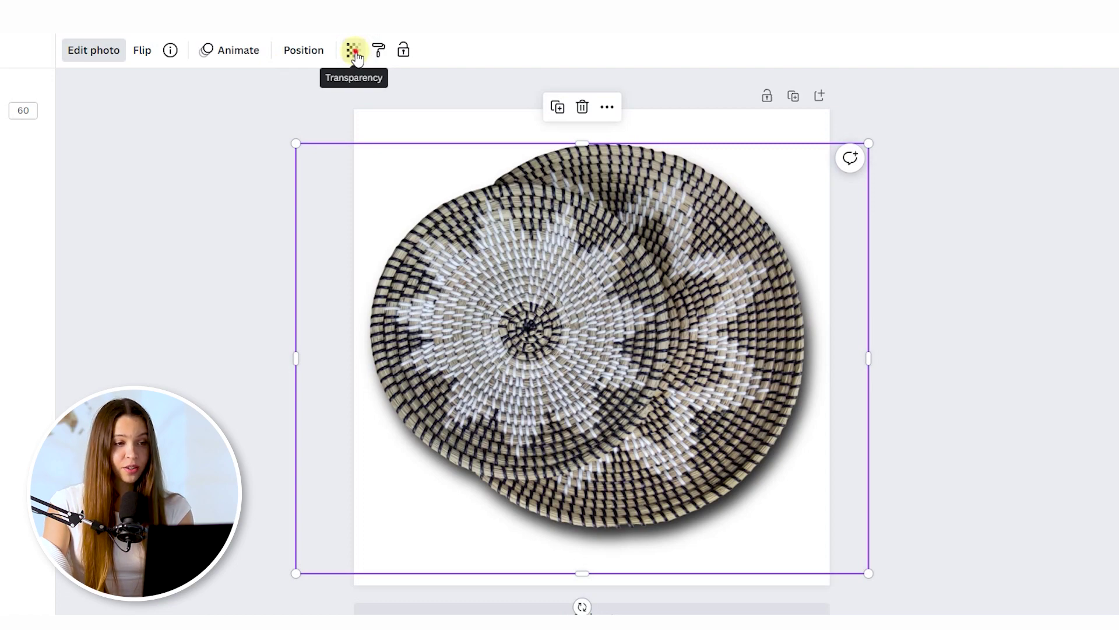
Step: Lower the blurred shadow's transparency to 43
{"action": "left_click", "coordinate": [355, 51]}
{"action": "left_click_drag", "start_coordinate": [355, 109], "coordinate": [274, 110]}
{"action": "left_click", "coordinate": [337, 88]}
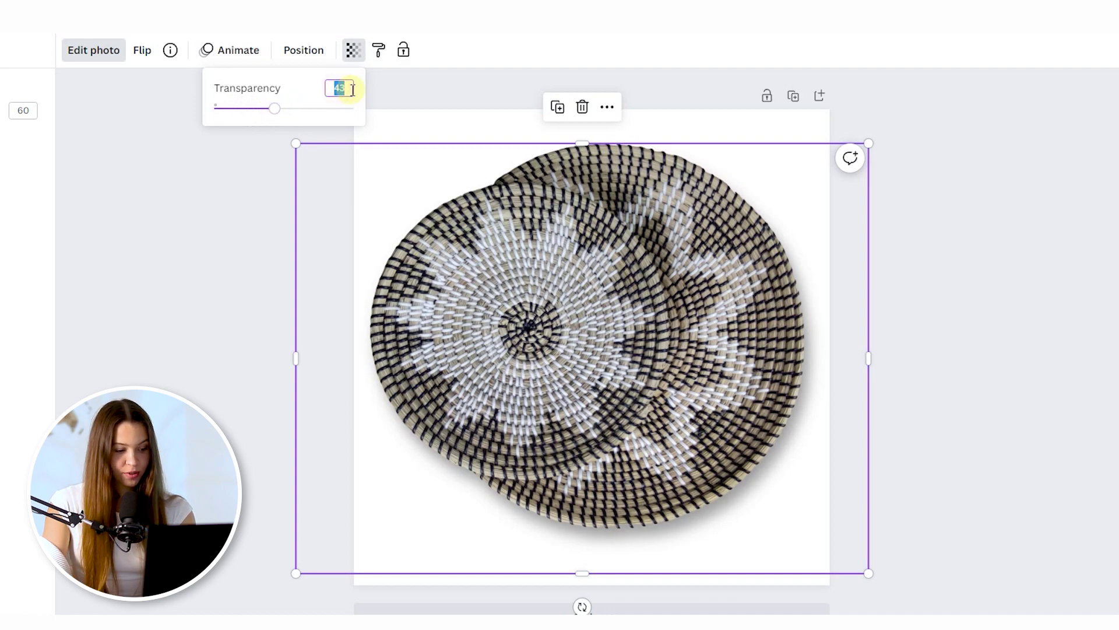
{"action": "key", "text": "Return"}
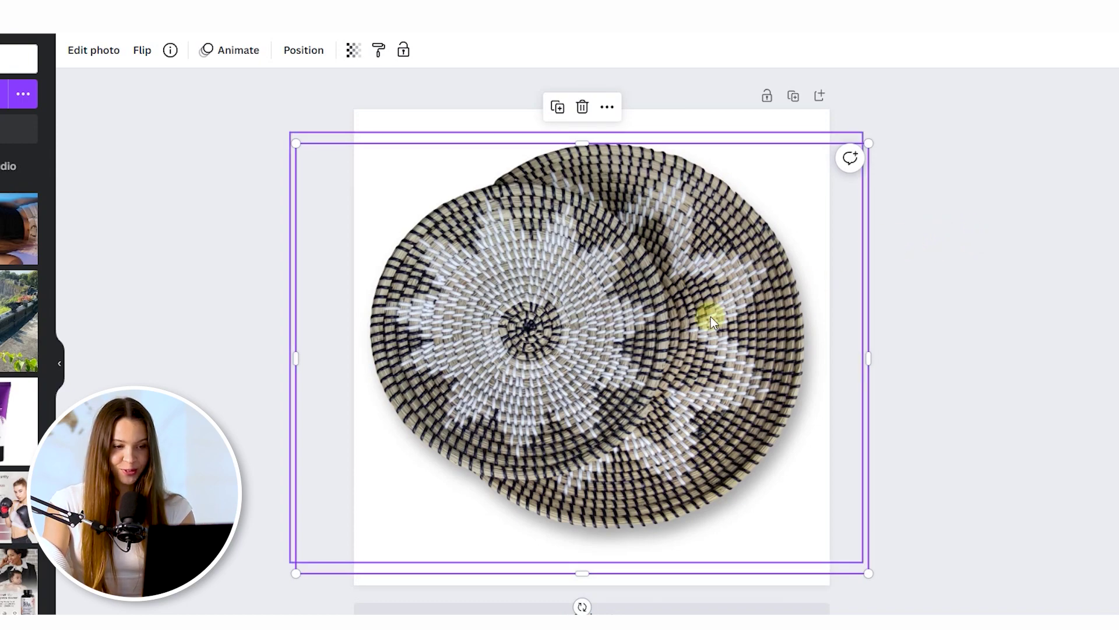
Step: In the front basket photo's Adjust panel, set Brightness 12, Contrast 24 and Clarity 12
{"action": "left_click", "coordinate": [609, 324]}
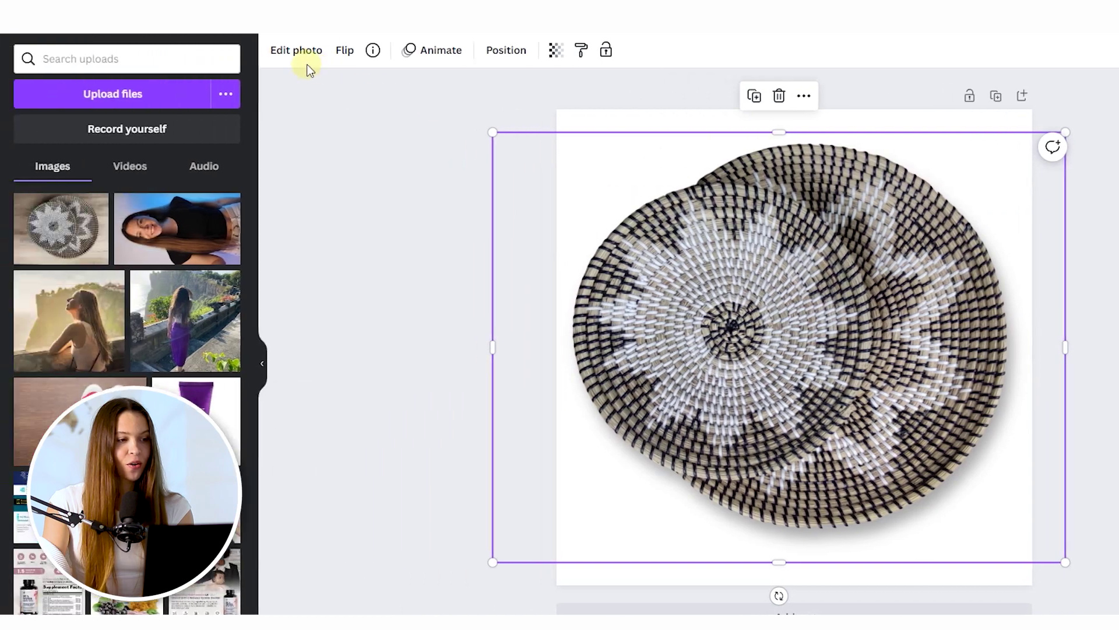
{"action": "left_click", "coordinate": [308, 64]}
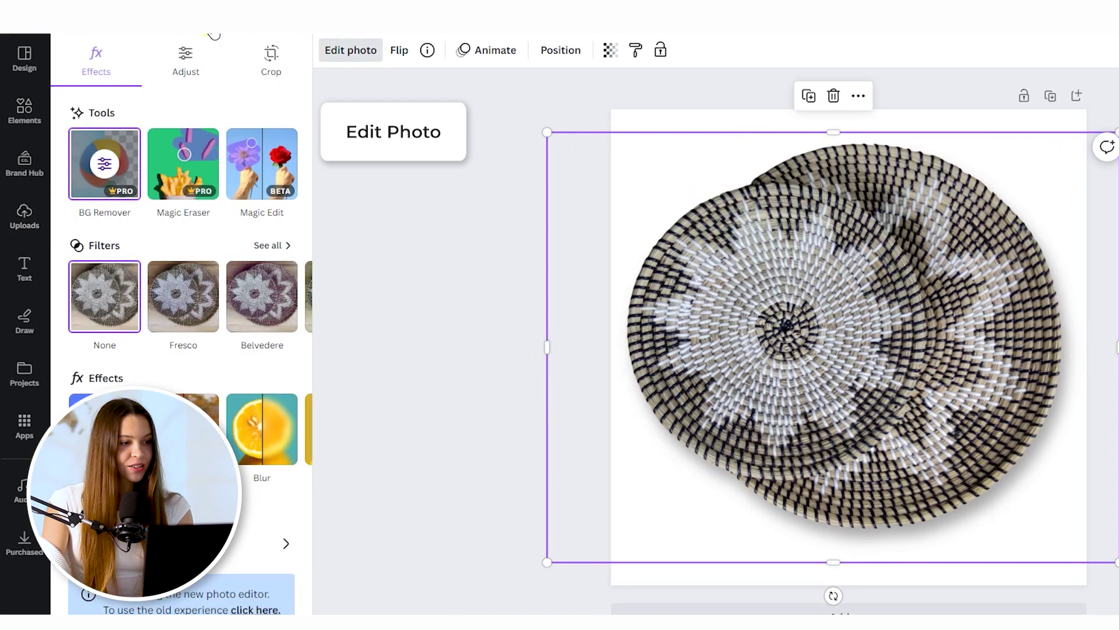
{"action": "left_click", "coordinate": [184, 64]}
{"action": "left_click_drag", "start_coordinate": [175, 397], "coordinate": [185, 399]}
{"action": "left_click_drag", "start_coordinate": [185, 314], "coordinate": [187, 311]}
{"action": "left_click_drag", "start_coordinate": [175, 351], "coordinate": [200, 350]}
{"action": "left_click_drag", "start_coordinate": [304, 226], "coordinate": [304, 394]}
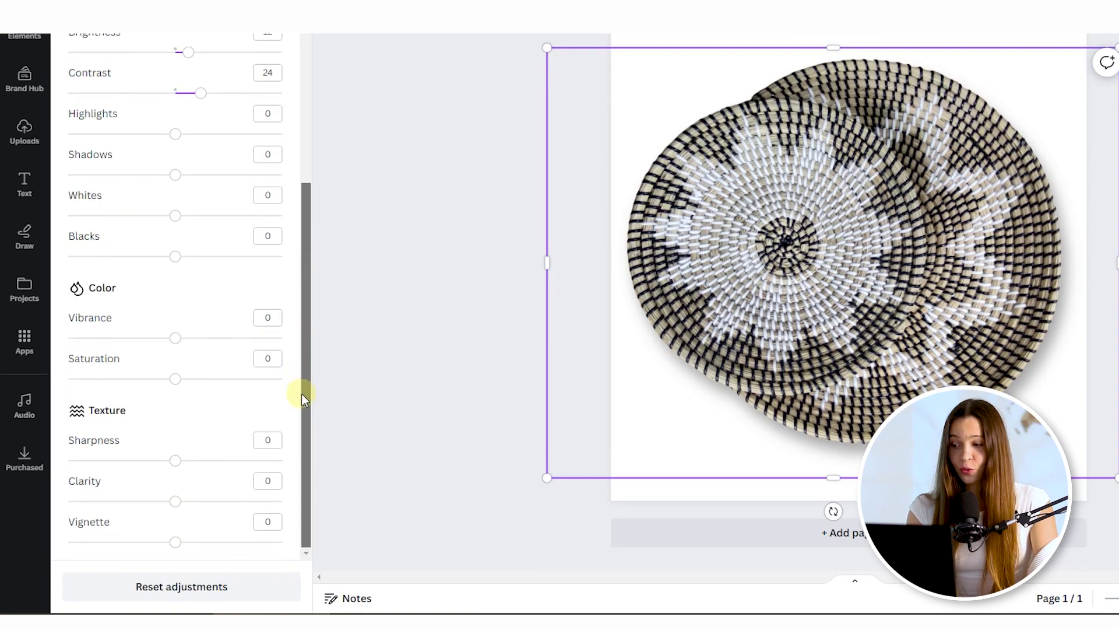
{"action": "left_click_drag", "start_coordinate": [175, 501], "coordinate": [188, 503]}
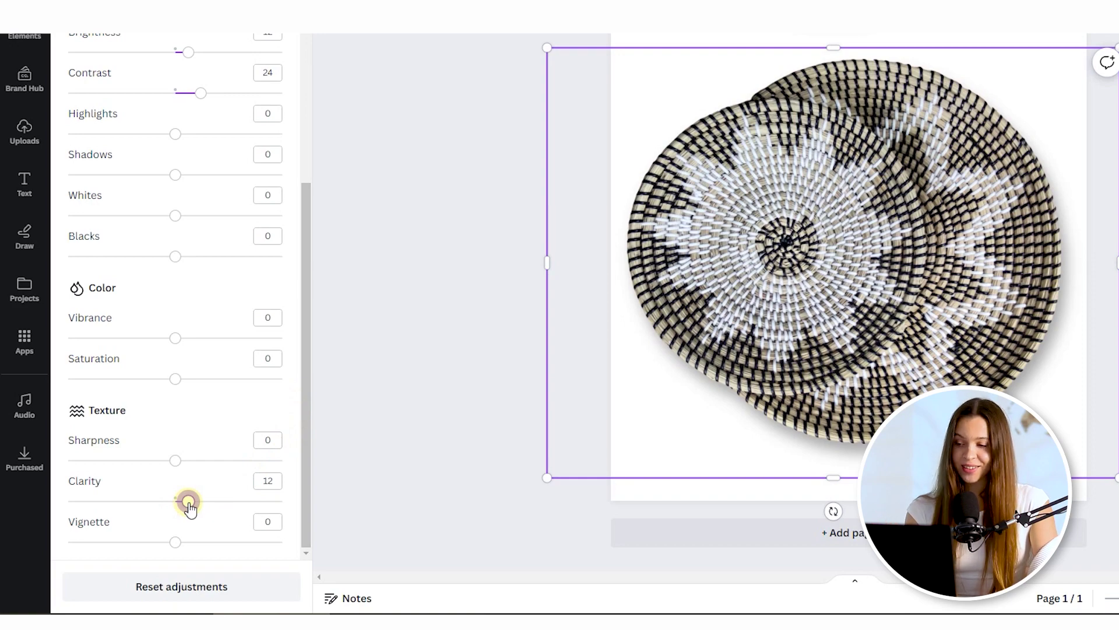